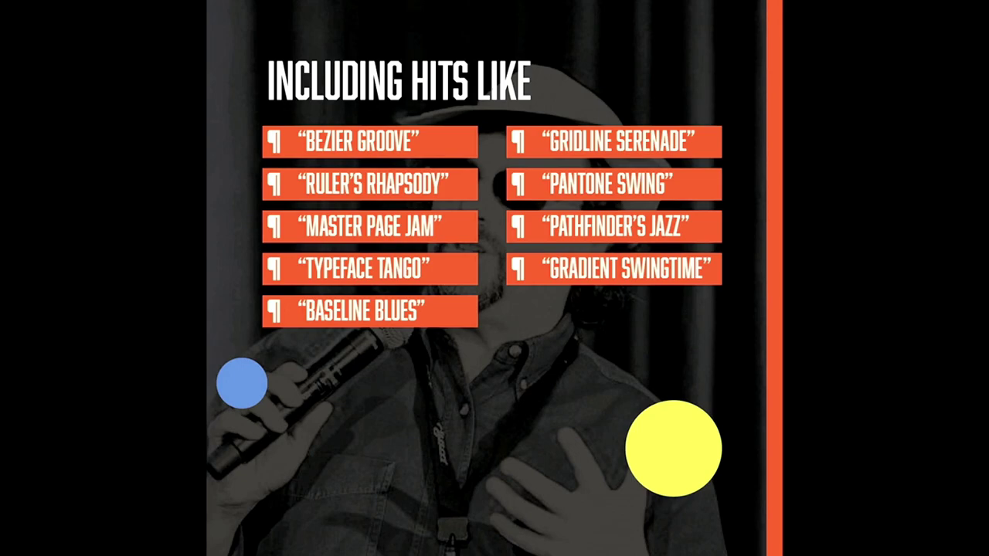
Exit full-screen playback so animation.mp4 plays in a window over the InDesign layout.
key("Escape")
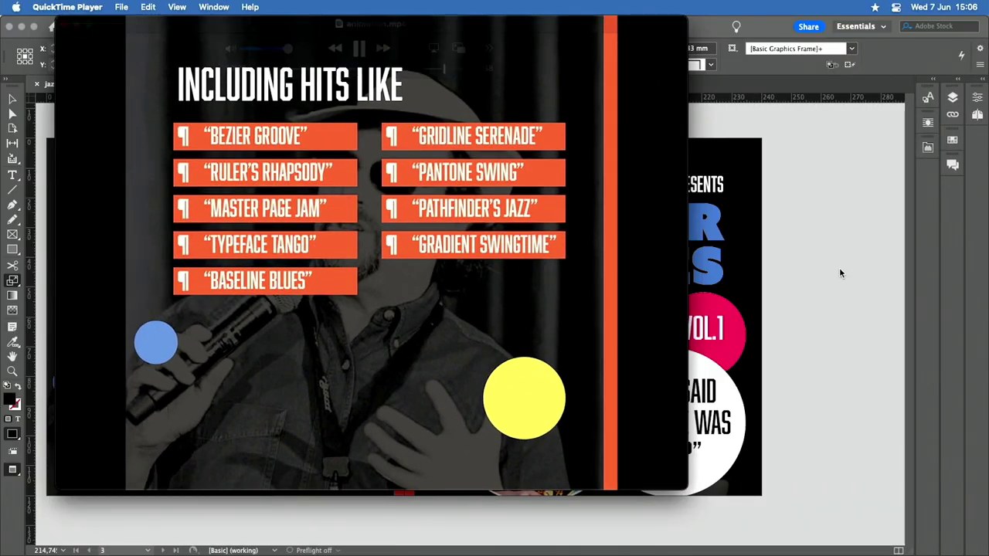
Bring jazznight-start.indd to the front and navigate to the serif-styled spread on page 5.
left_click(842, 224)
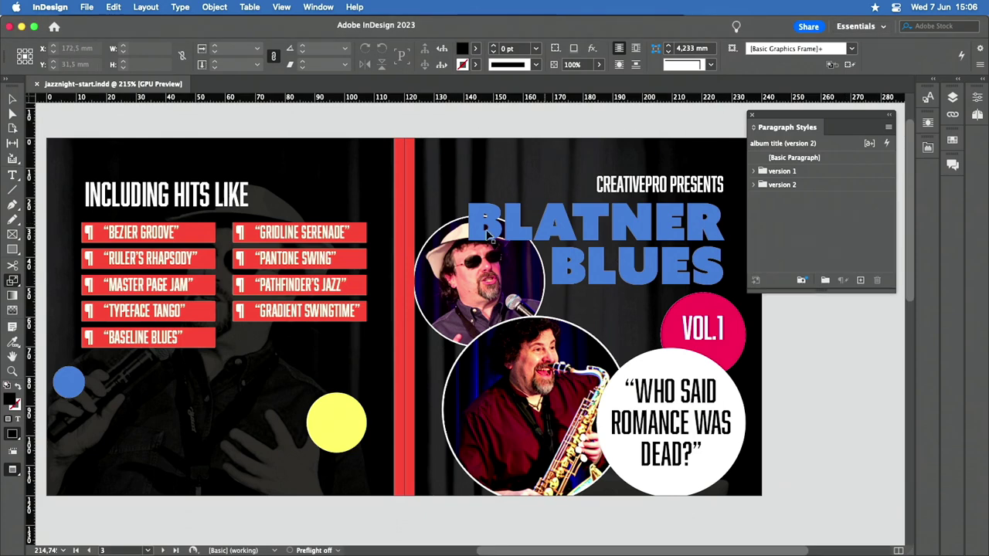
scroll(476, 250, "left", 2)
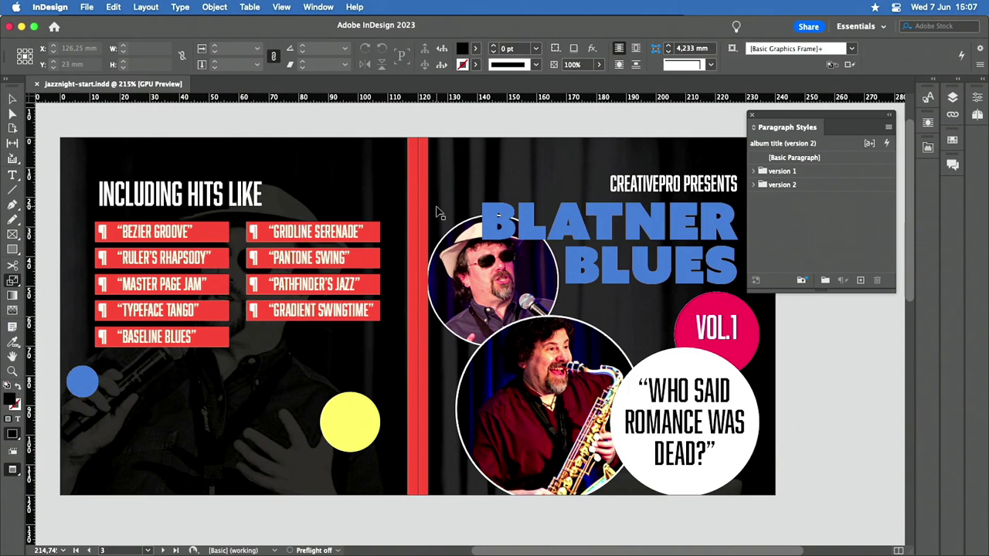
scroll(483, 129, "down", 4)
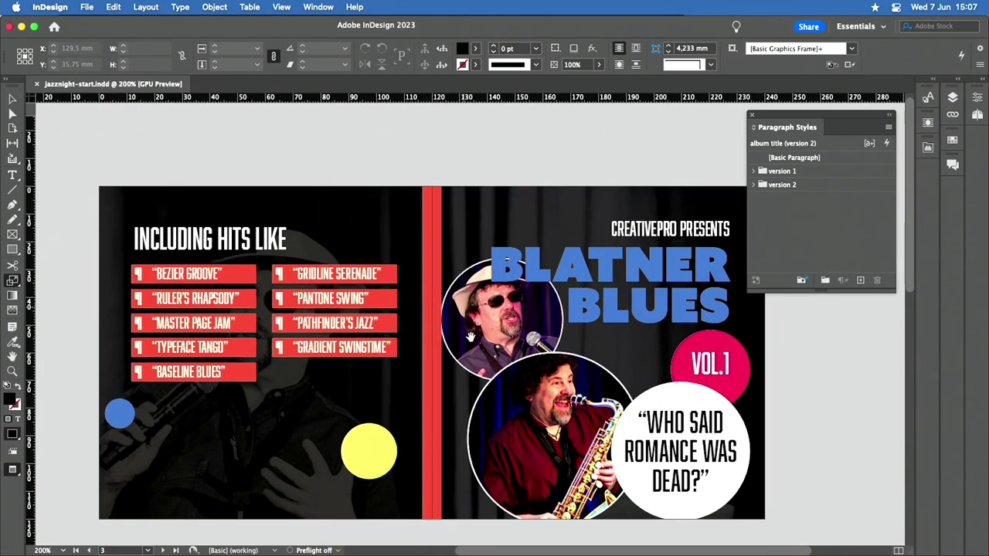
scroll(473, 325, "down", 5)
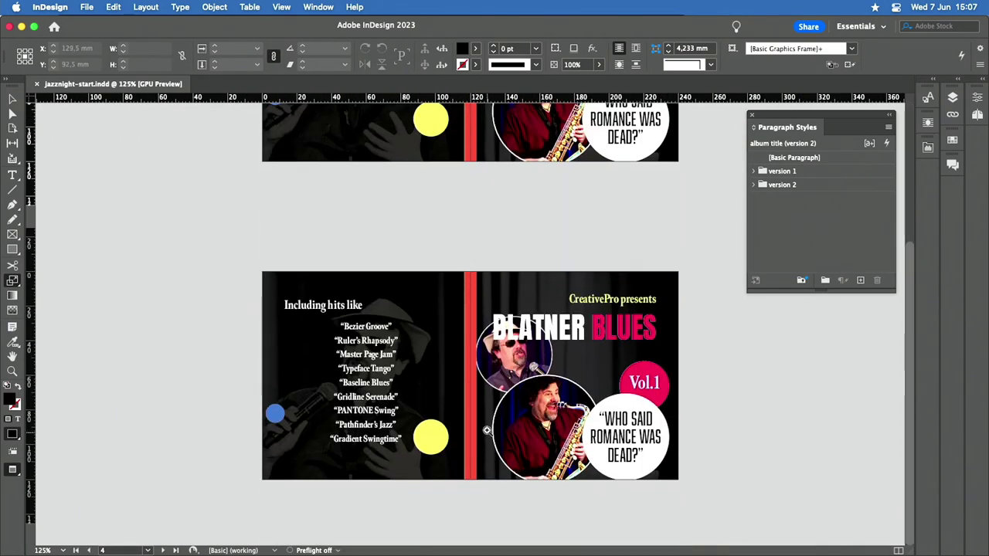
scroll(488, 431, "up", 4)
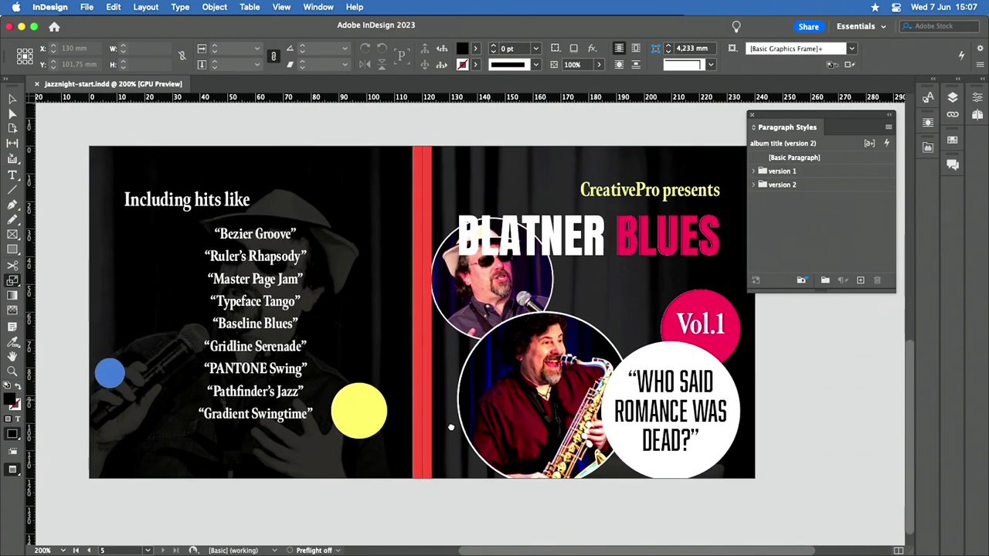
Make the Paragraph Styles list taller so the version 1 and version 2 groups fit.
left_click(754, 184)
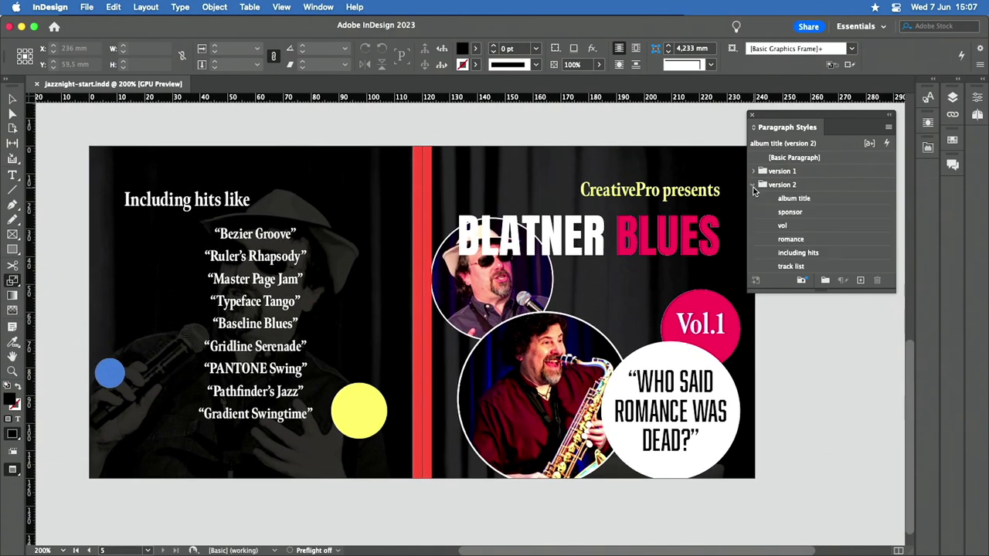
left_click(753, 184)
left_click_drag(821, 292, 821, 441)
On page 3, check the version 1 styles on BLATNER, VOL.1, the romance quote and the sponsor line.
key("shift+Page_Up")
key("shift+Page_Up")
left_click(654, 183)
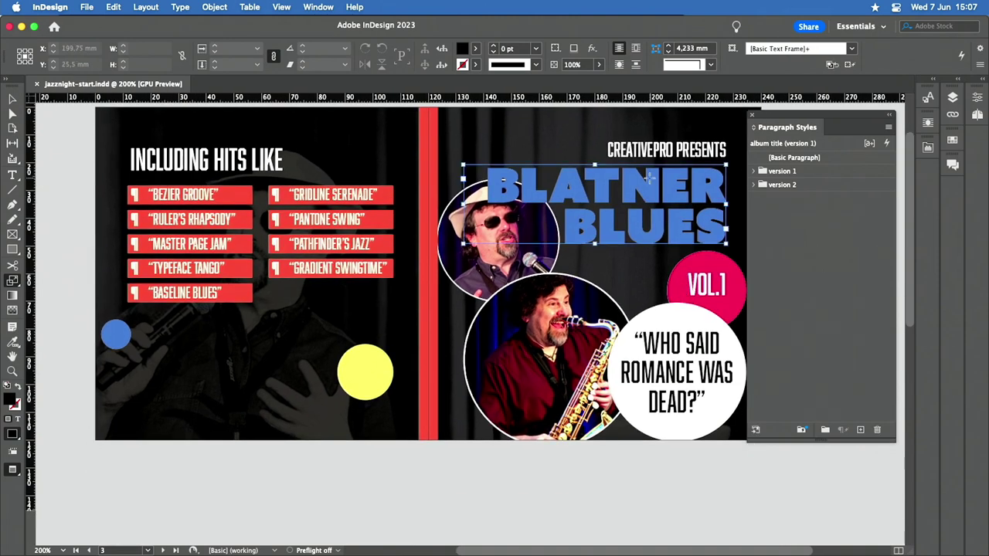
double_click(672, 199)
double_click(645, 189)
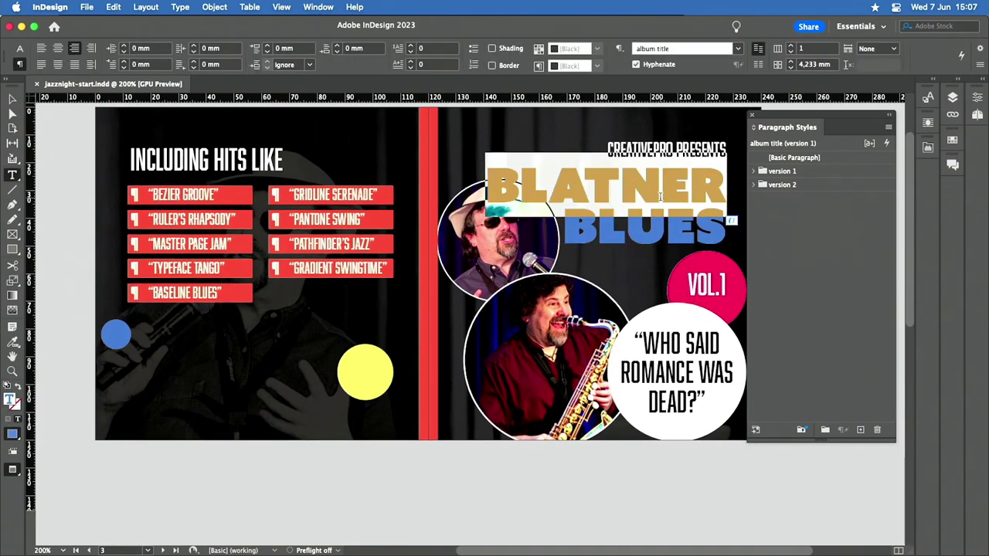
left_click(754, 171)
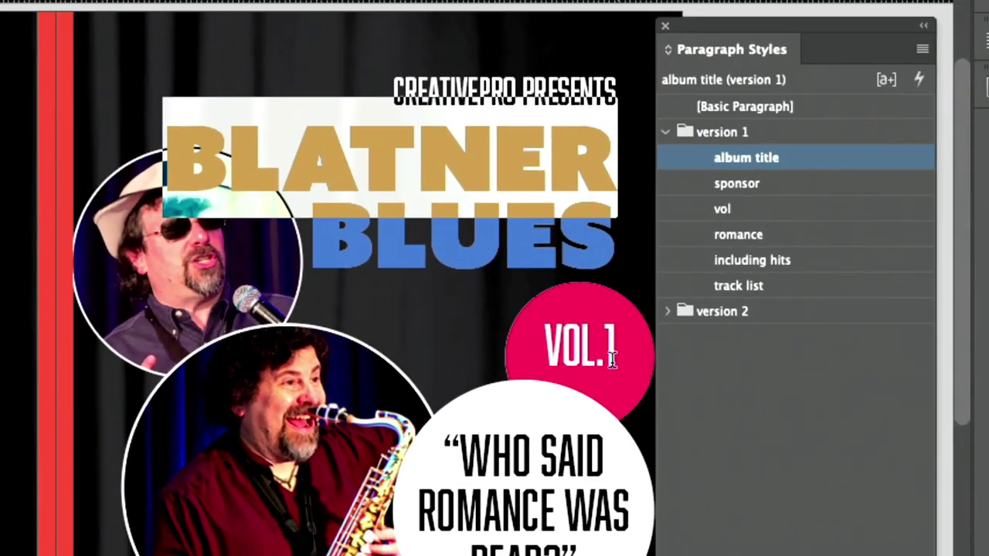
left_click_drag(570, 365, 526, 365)
left_click(530, 456)
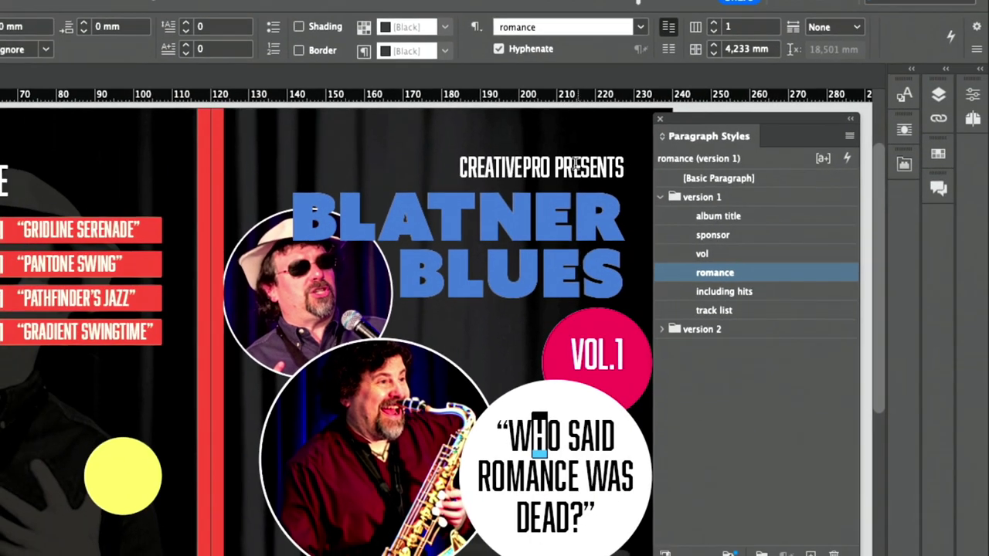
left_click(575, 163)
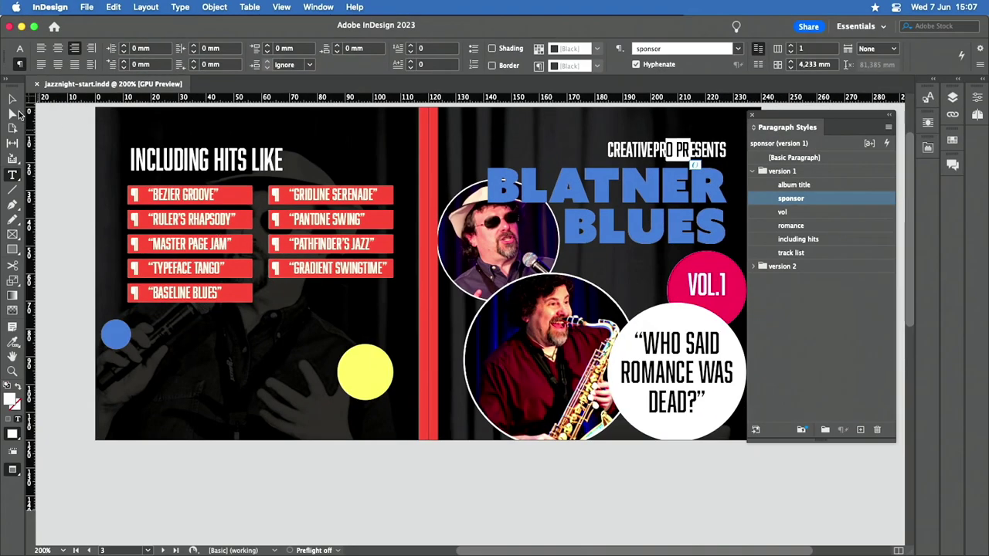
left_click(12, 99)
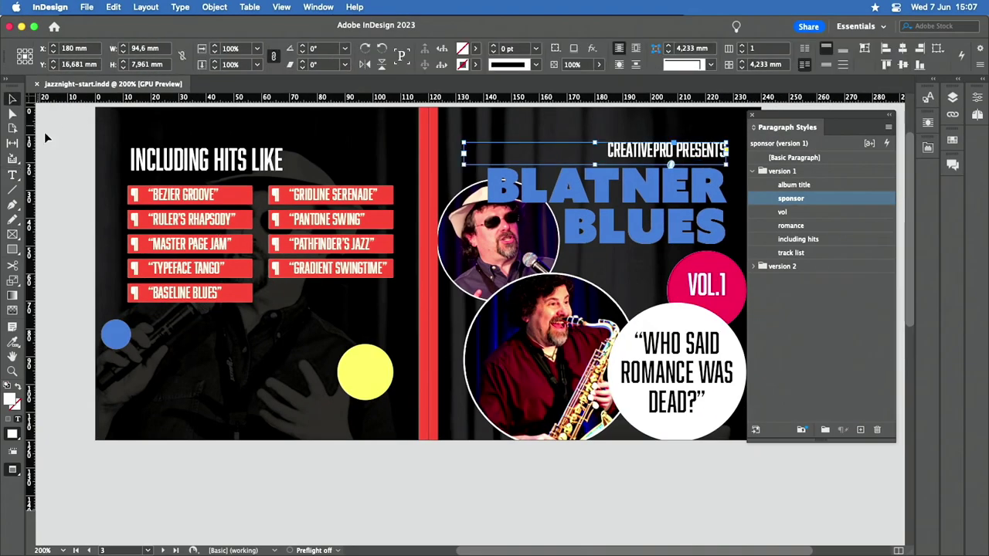
left_click(46, 135)
On page 5, apply the version 1 track list style to the track list, then restore version 2.
key("Page_Down")
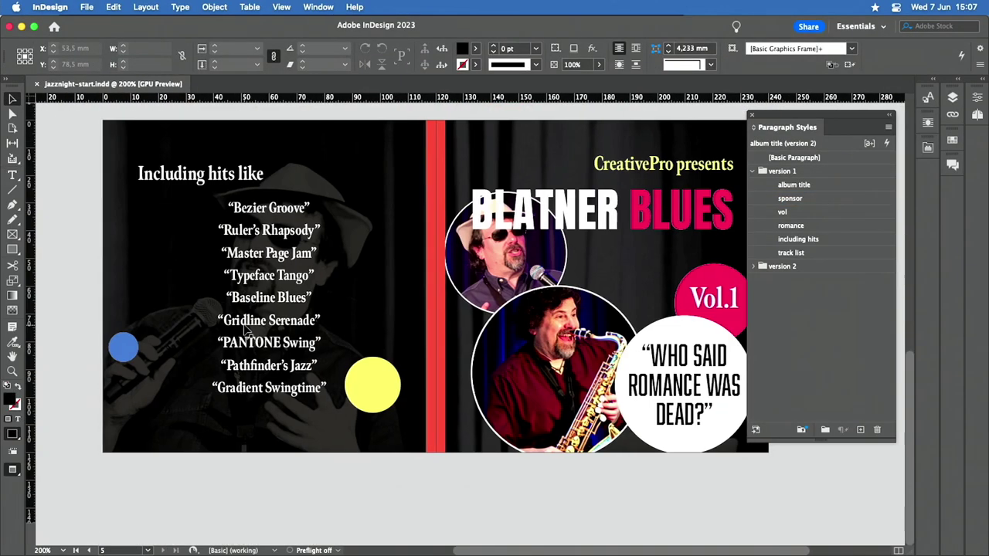
left_click(754, 266)
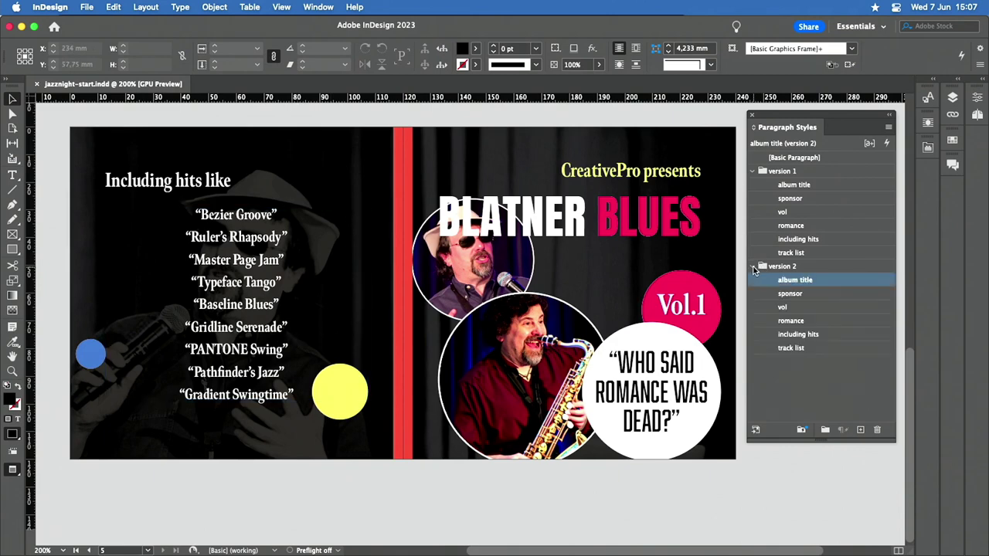
left_click(773, 401)
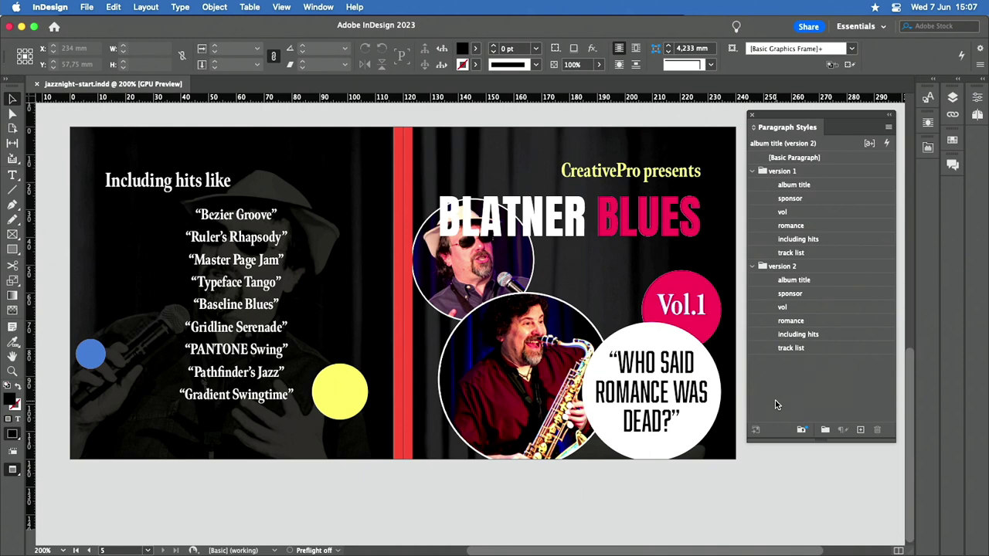
double_click(257, 237)
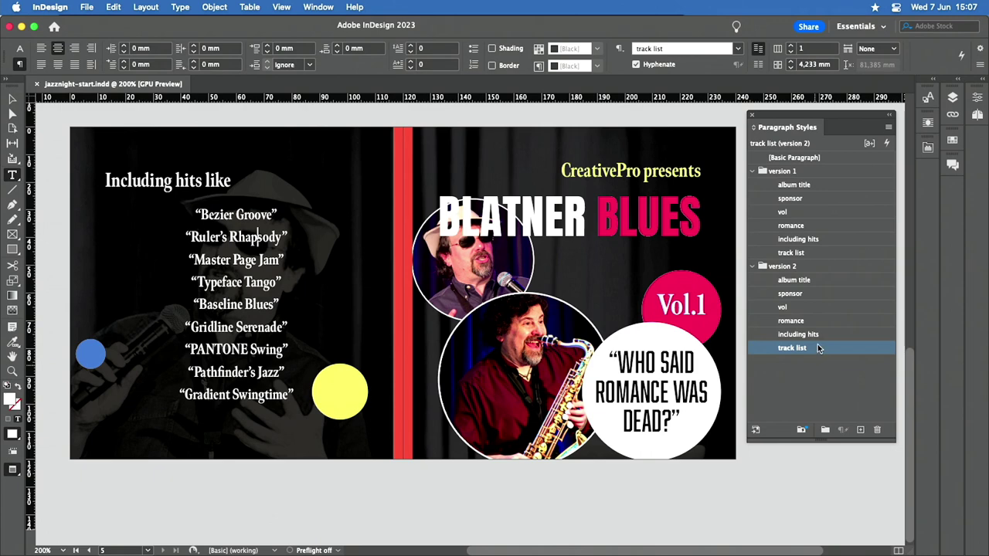
left_click(791, 254)
left_click(793, 353)
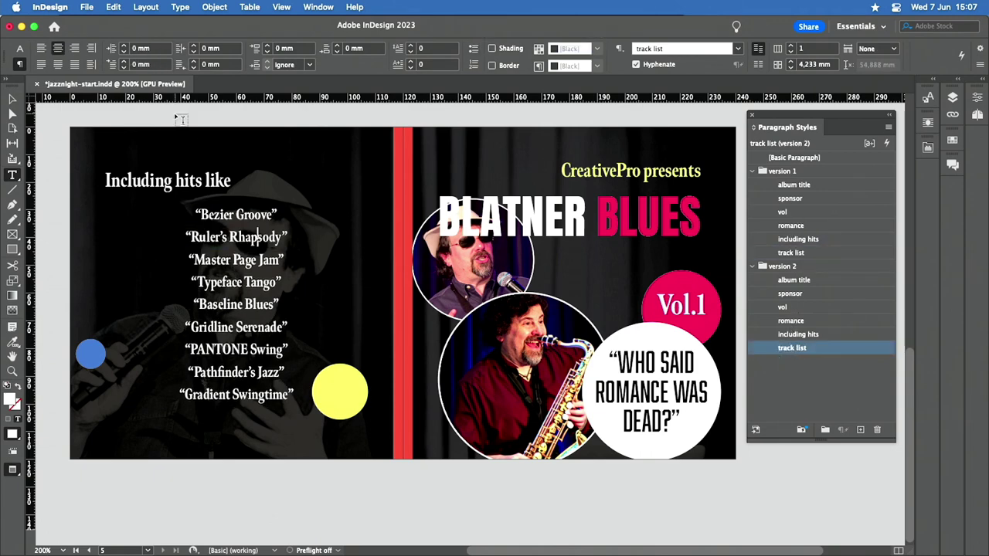
left_click(12, 99)
Scroll between the upper and lower spreads to compare the two designs.
left_click(46, 185)
scroll(202, 226, "up", 3)
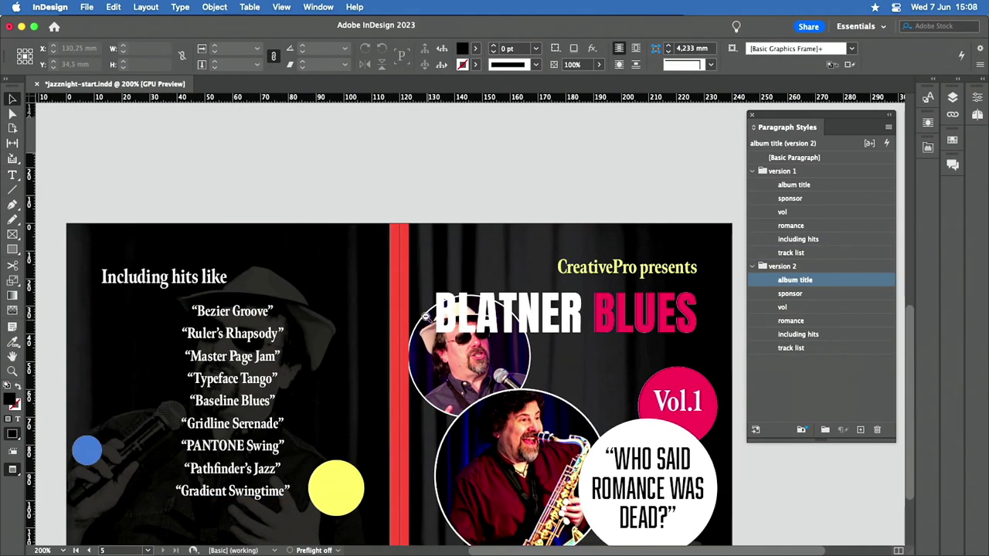
scroll(331, 311, "down", 5)
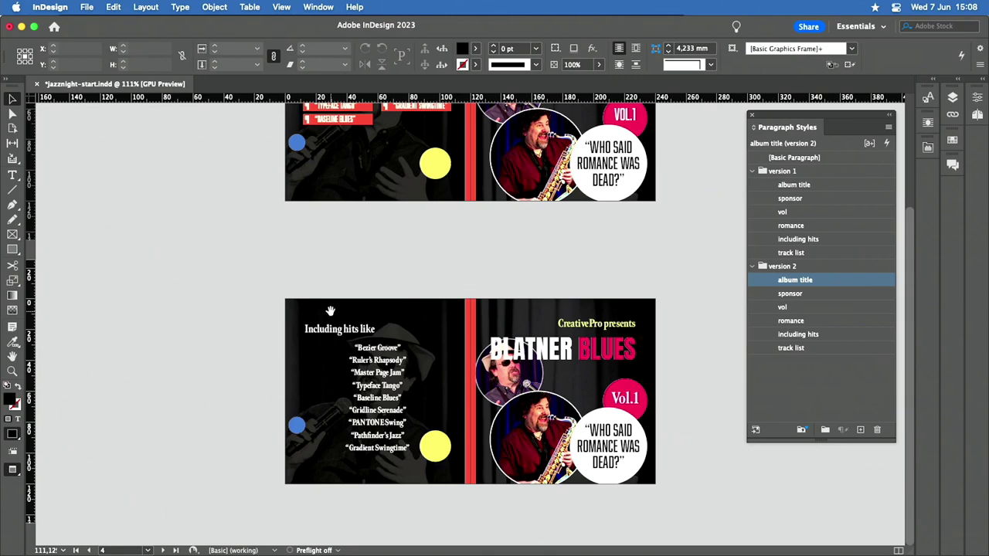
scroll(378, 242, "up", 3)
left_click(371, 302)
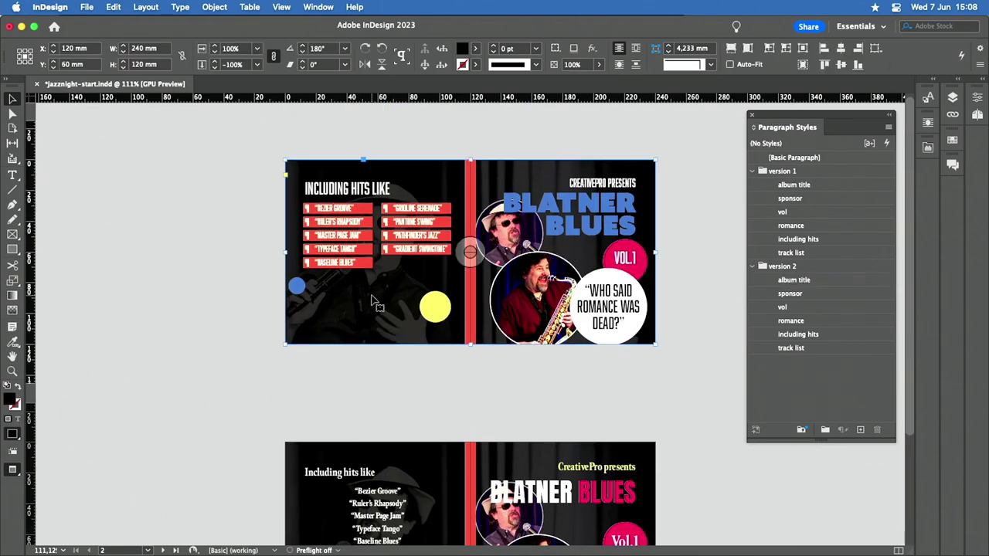
scroll(371, 301, "down", 3)
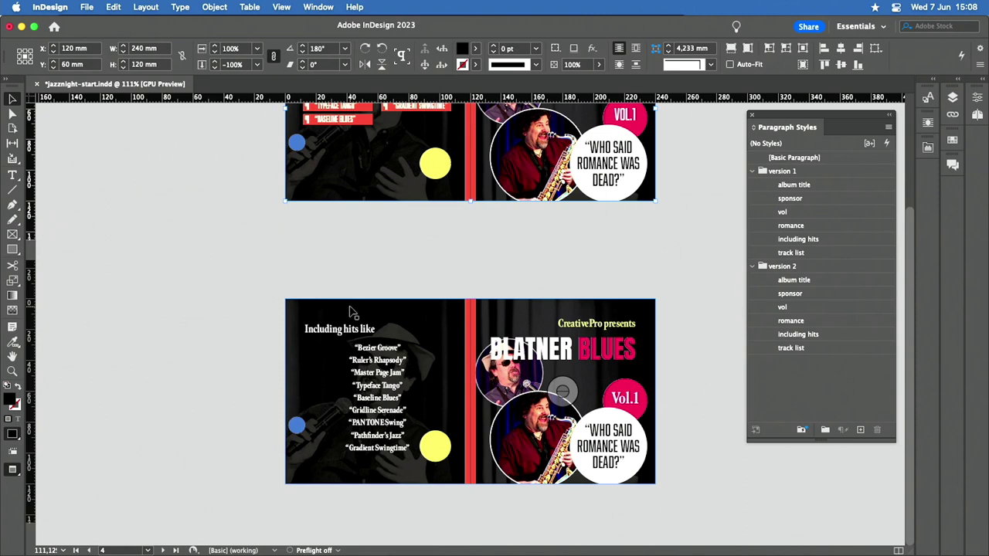
left_click(303, 275)
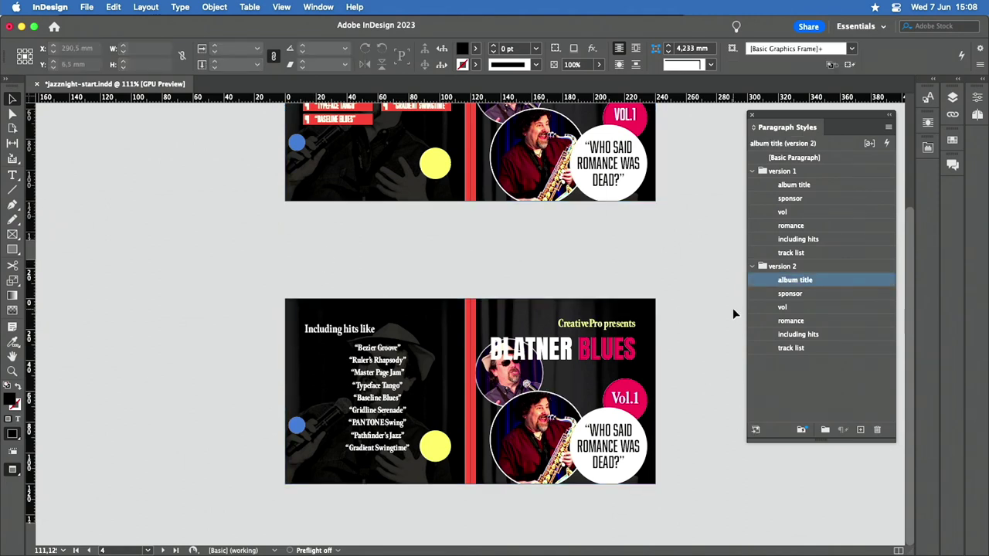
scroll(585, 254, "up", 1)
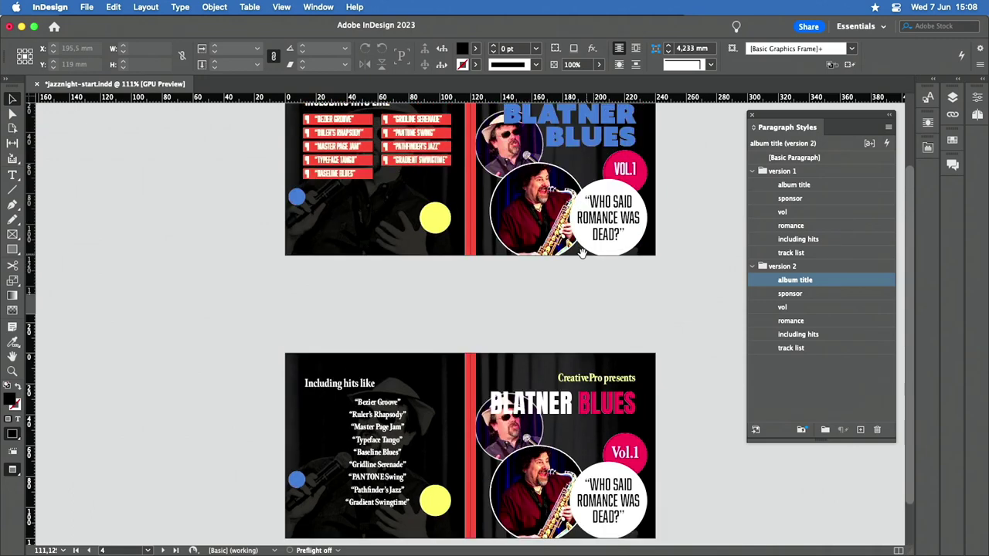
Delete spread 4–5 in the Pages panel, confirming removal of its objects.
left_click(977, 115)
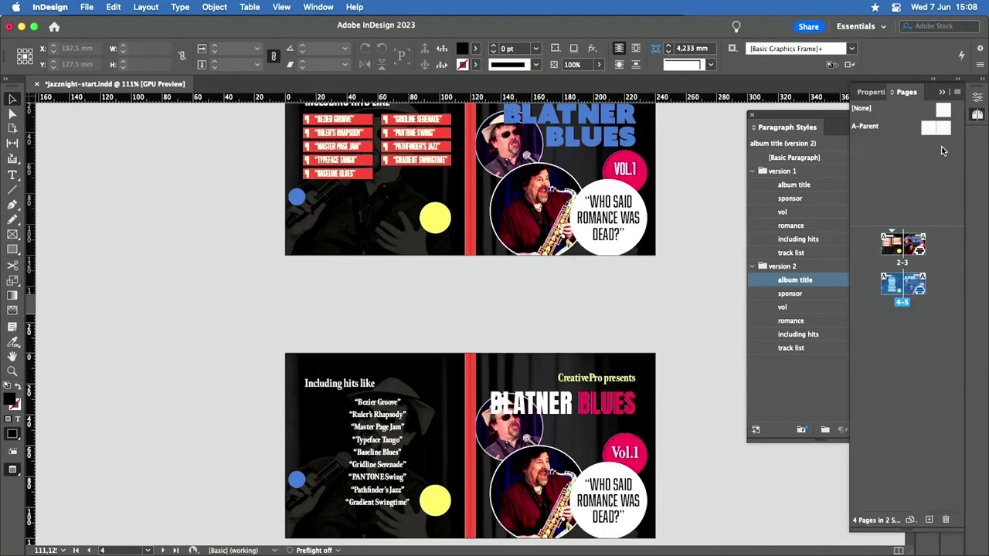
left_click(945, 519)
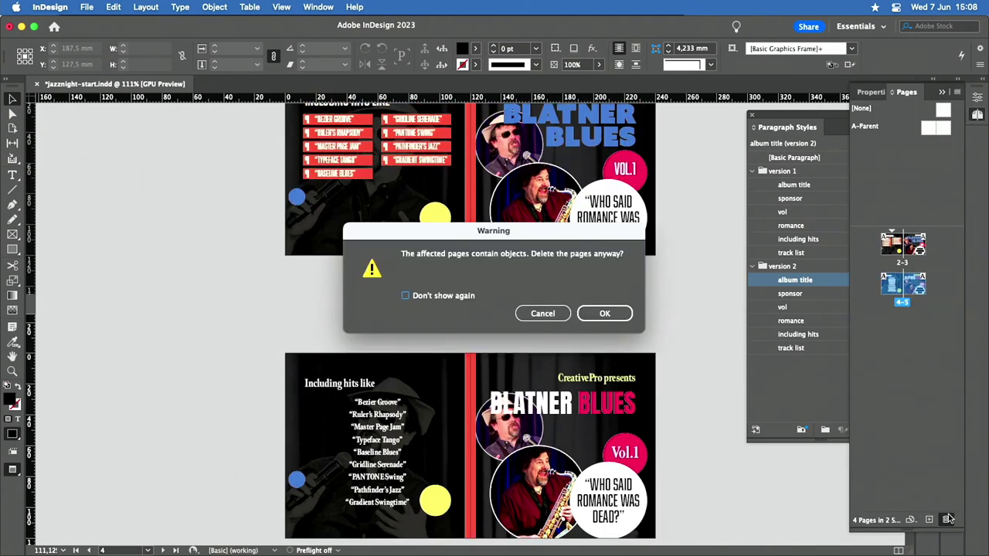
key("Return")
Zoom in on the remaining spread and move the Paragraph Styles panel aside.
key("super+equal")
left_click(822, 375)
left_click_drag(776, 136, 707, 141)
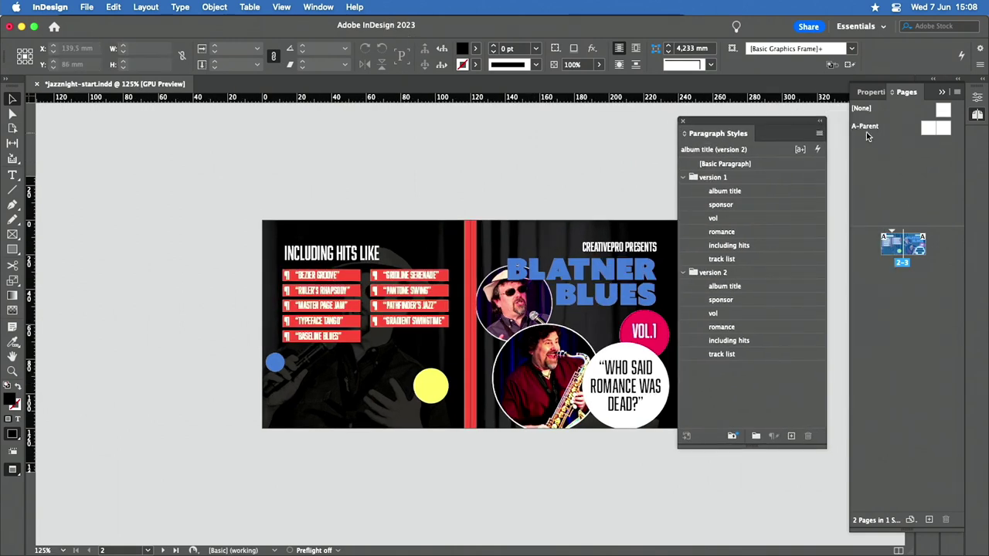
Create a style pack named dyn 1 and delete its five placeholder styles.
left_click(821, 132)
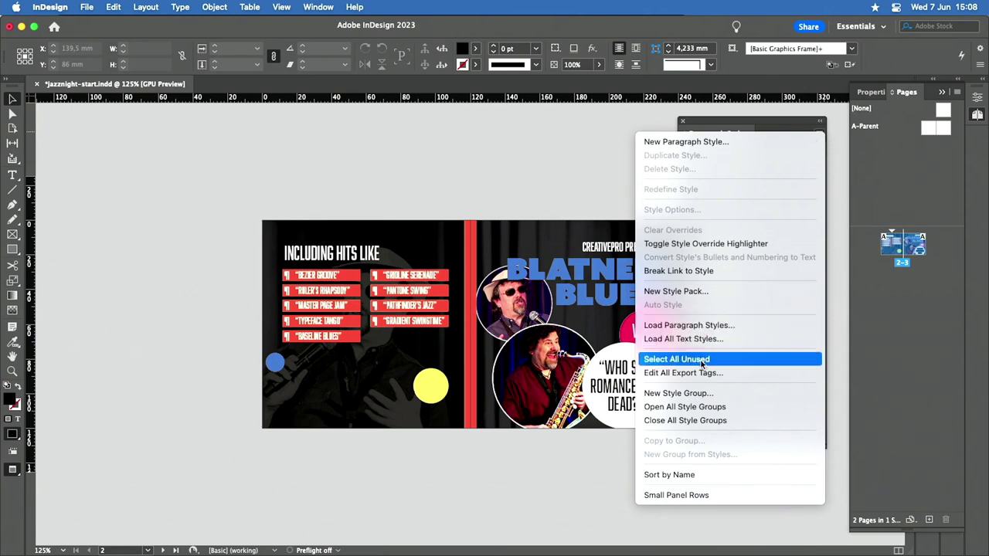
left_click(684, 290)
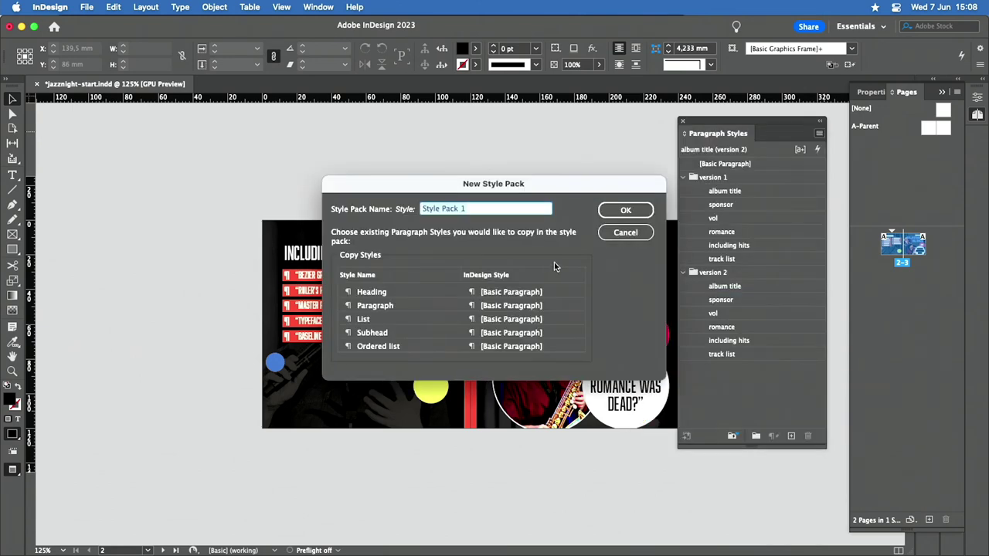
type("version")
key("super+a")
type("S")
type(" 1")
left_click(626, 211)
left_click(685, 369)
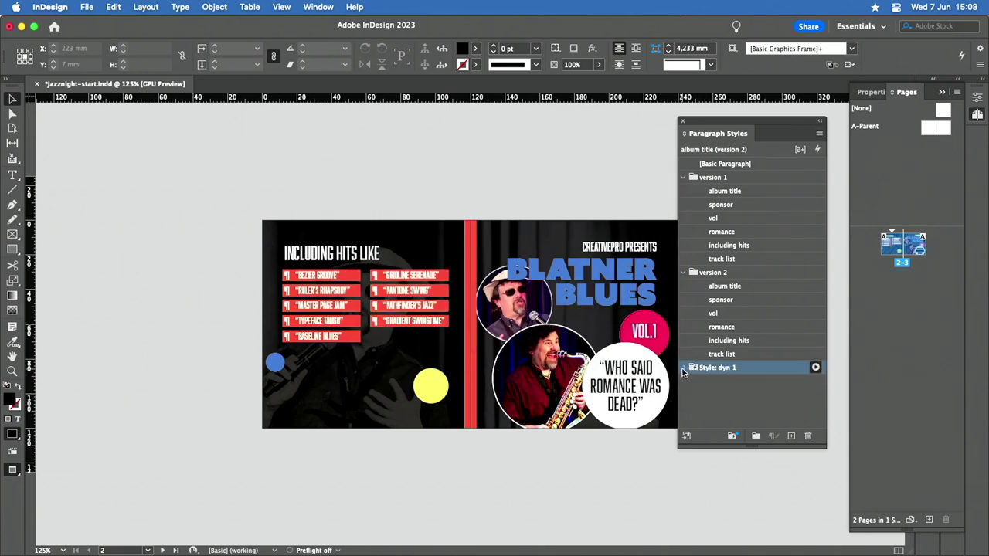
left_click(683, 369)
left_click(714, 369)
left_click(726, 422, "shift")
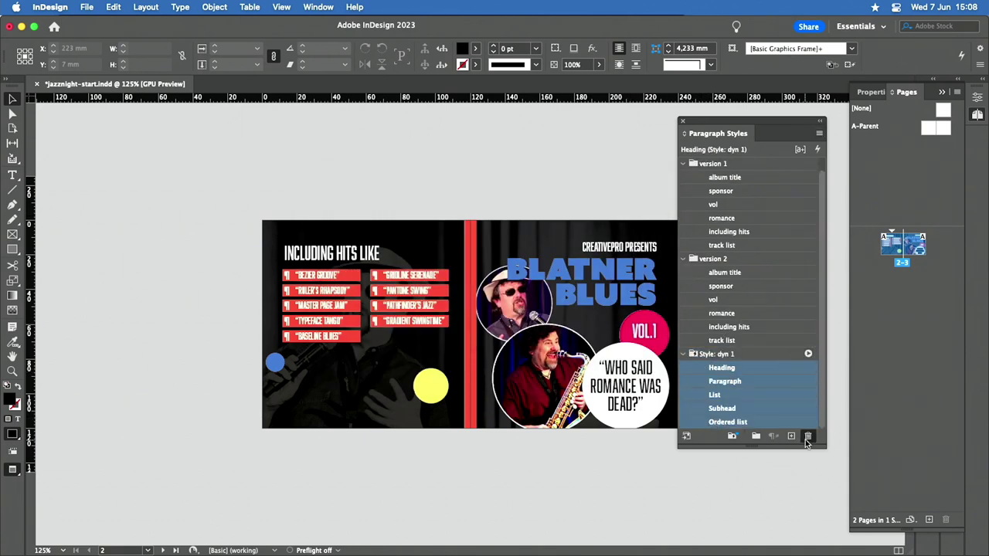
left_click(808, 437)
Create a second style pack named dyn2.
left_click(818, 133)
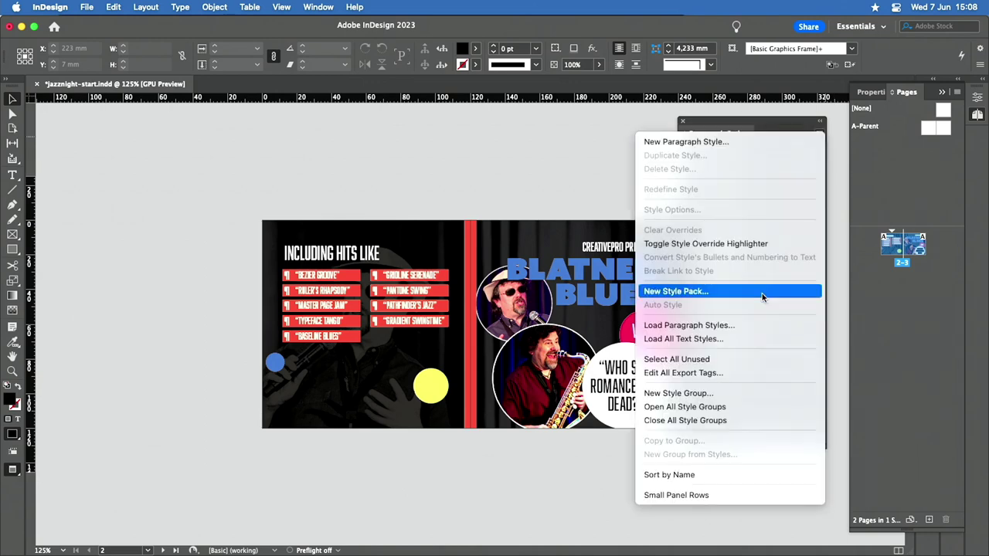
left_click(663, 292)
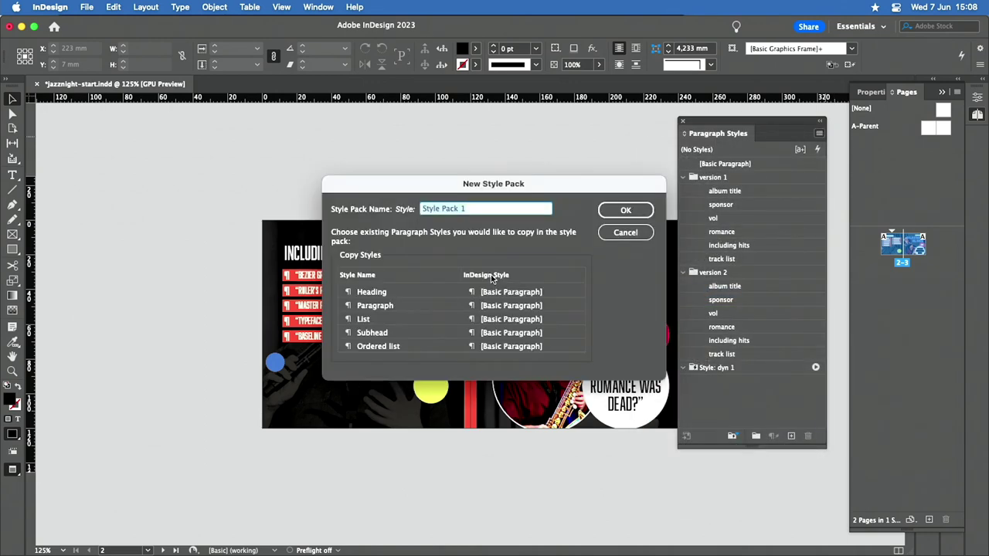
type("dyn2")
key("Return")
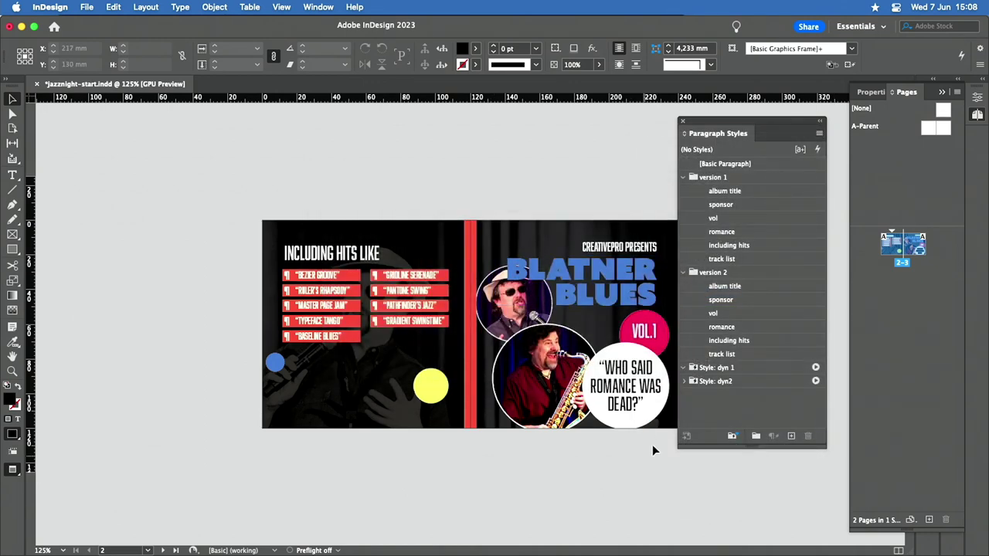
Delete the five placeholder styles, Heading through Ordered list, from dyn2.
left_click(718, 382)
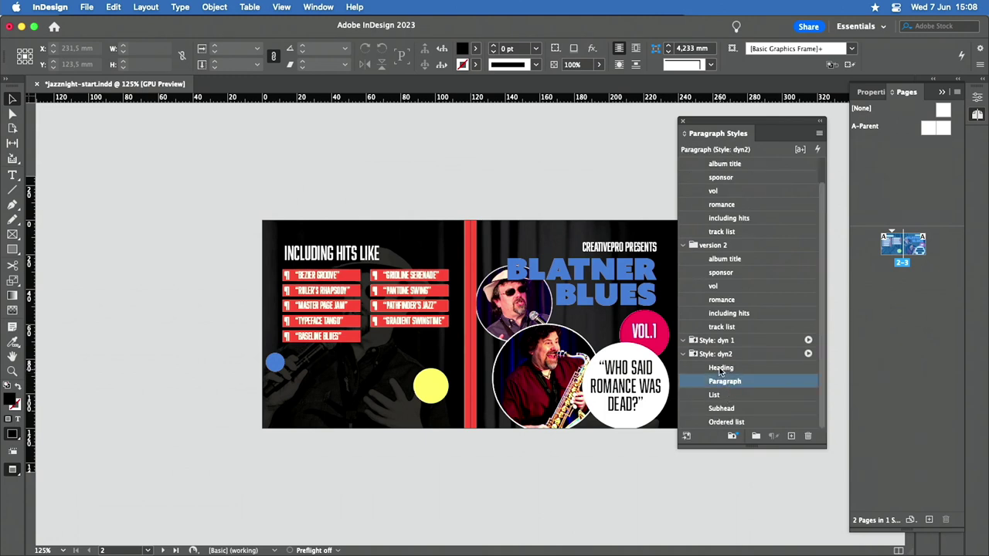
left_click(721, 369)
left_click(724, 423, "shift")
left_click(807, 436)
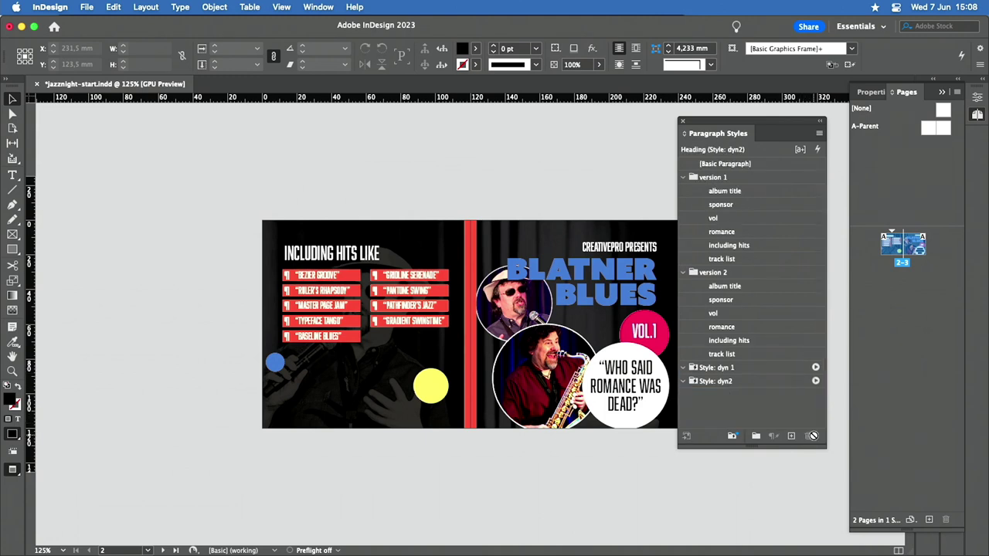
Move the six version 2 styles, album title through track list, into dyn2.
left_click(733, 287)
left_click(724, 353, "shift")
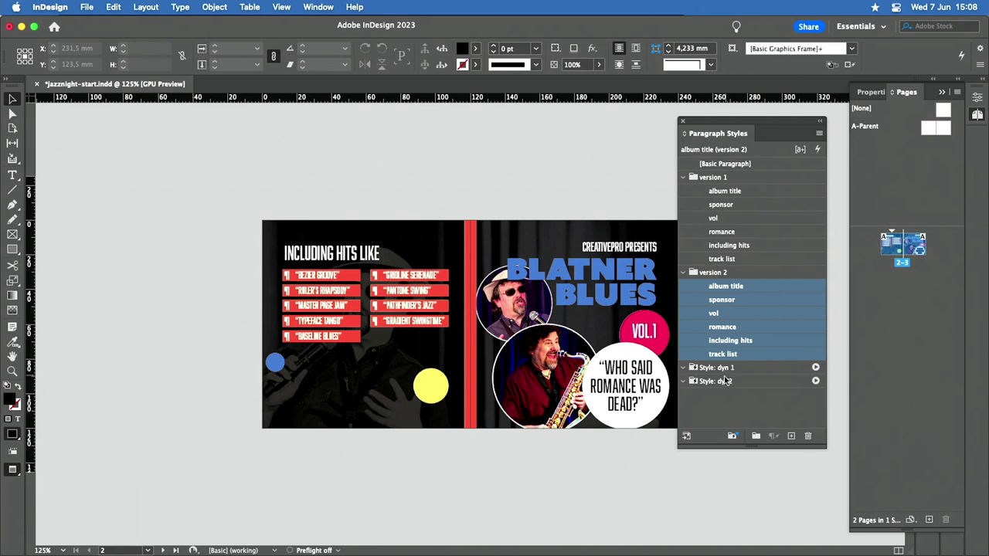
left_click(760, 353)
left_click(796, 355)
left_click_drag(797, 355, 772, 381)
Move the six version 1 styles into dyn 1.
left_click(740, 259)
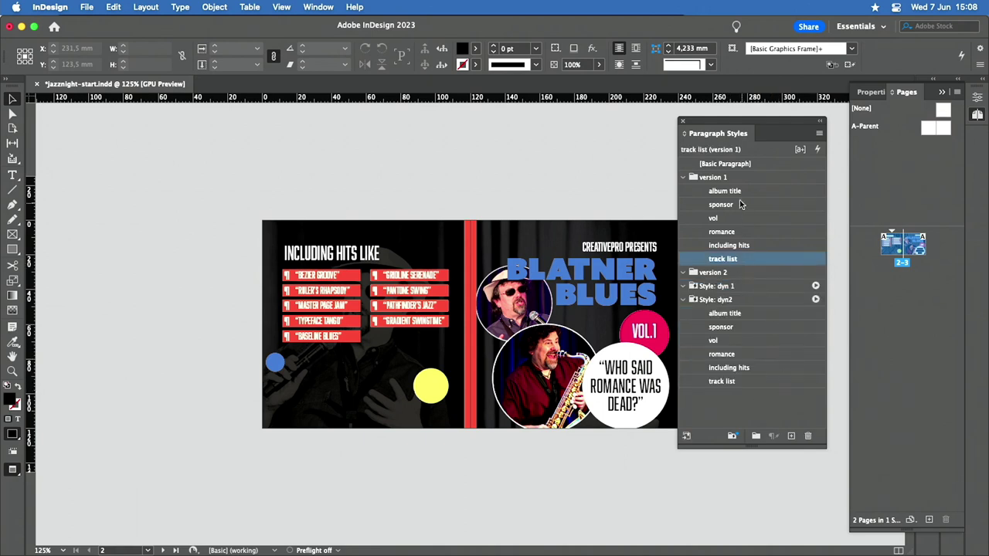
left_click(762, 193, "shift")
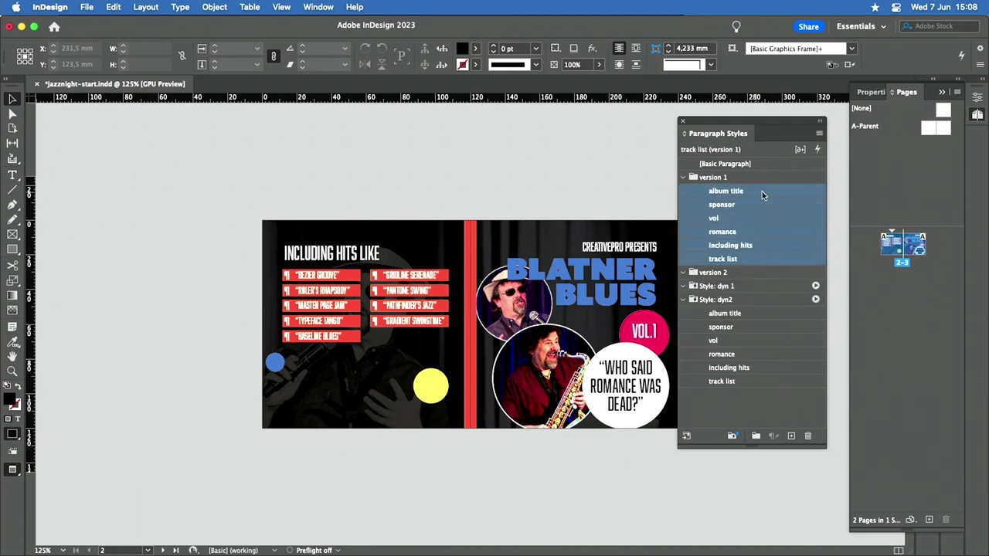
left_click(780, 265)
left_click_drag(808, 261, 773, 286)
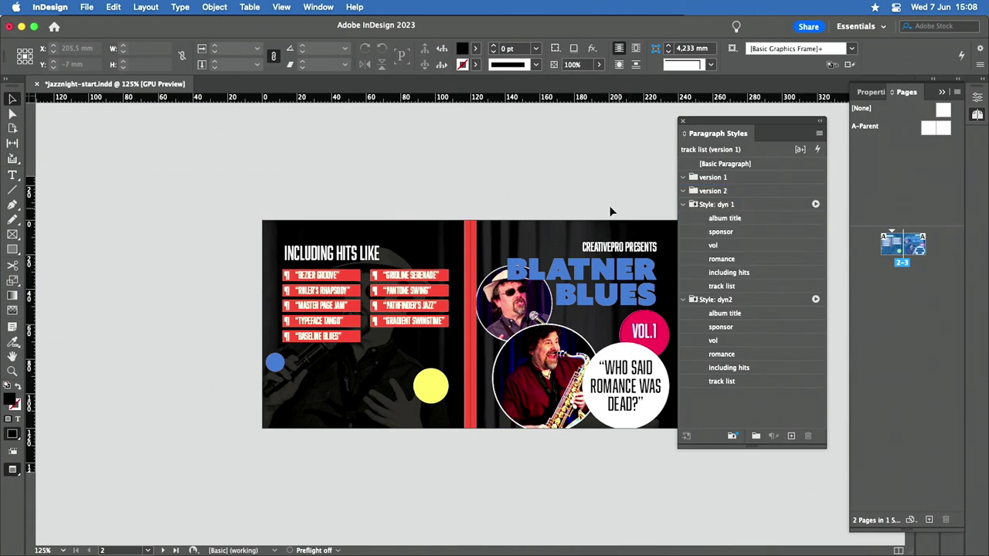
Select all objects, apply the dyn2 style pack for the serif look, then switch back to dyn 1.
key("super+a")
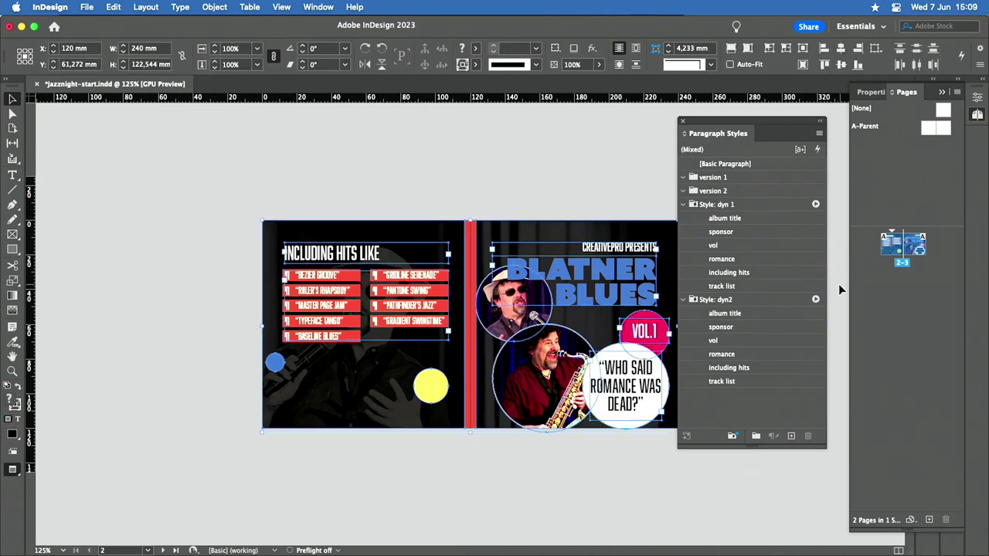
left_click(815, 299)
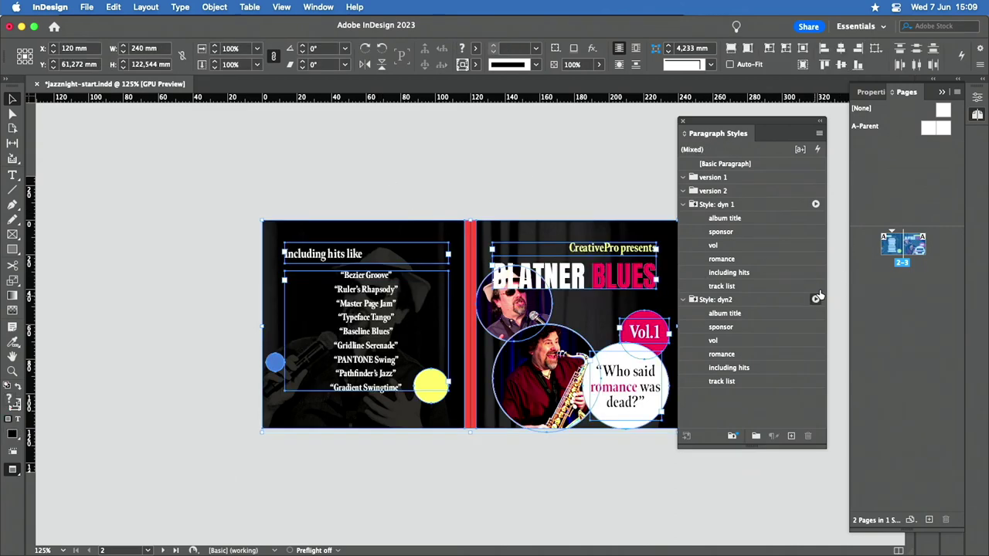
left_click(815, 204)
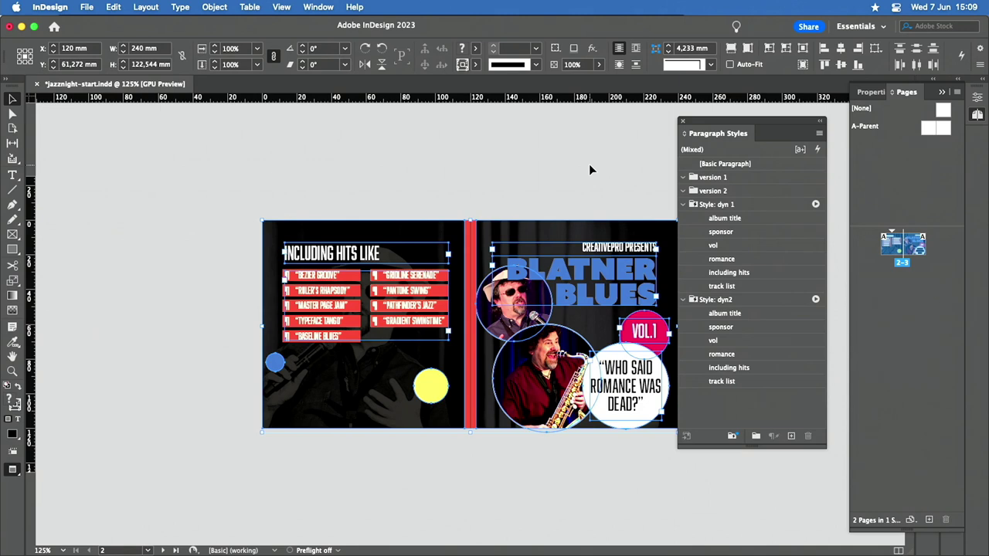